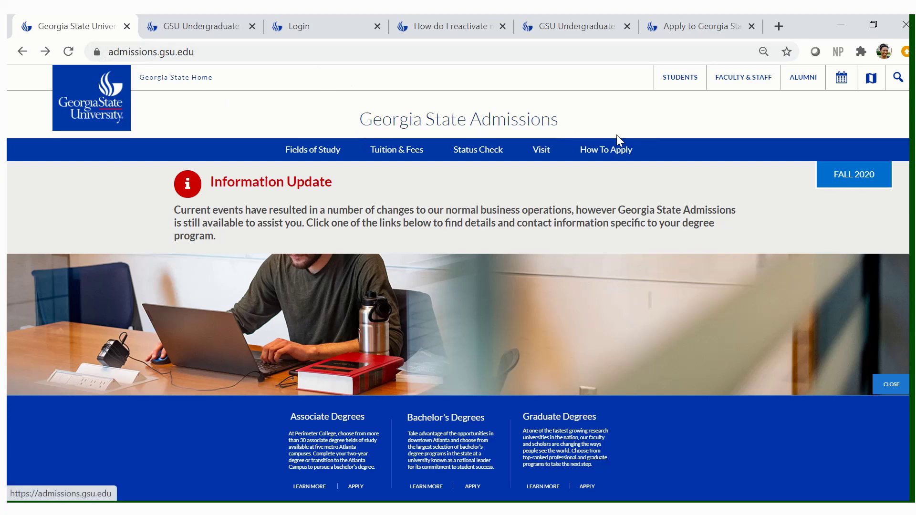
Open the Bachelor Degrees page from the How To Apply menu, showing the Fall 2021 scholarship deadline.
mouse_move(612, 146)
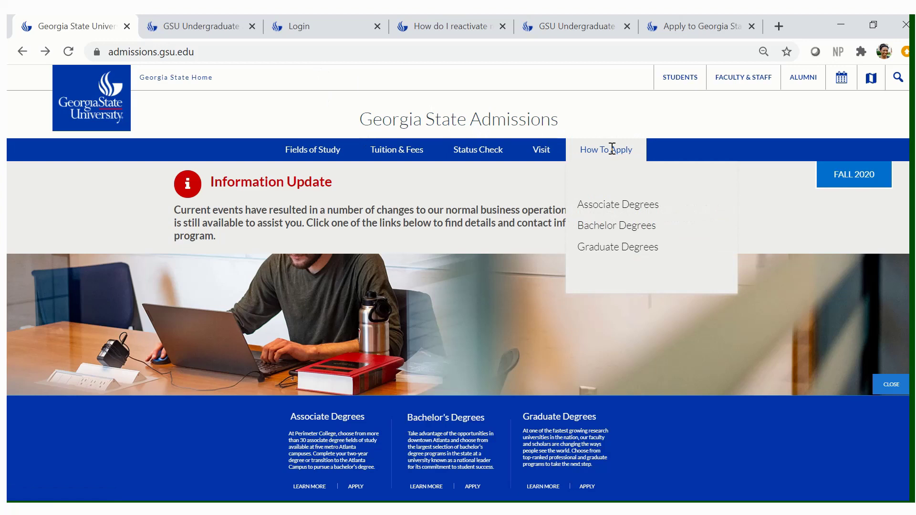
left_click(614, 227)
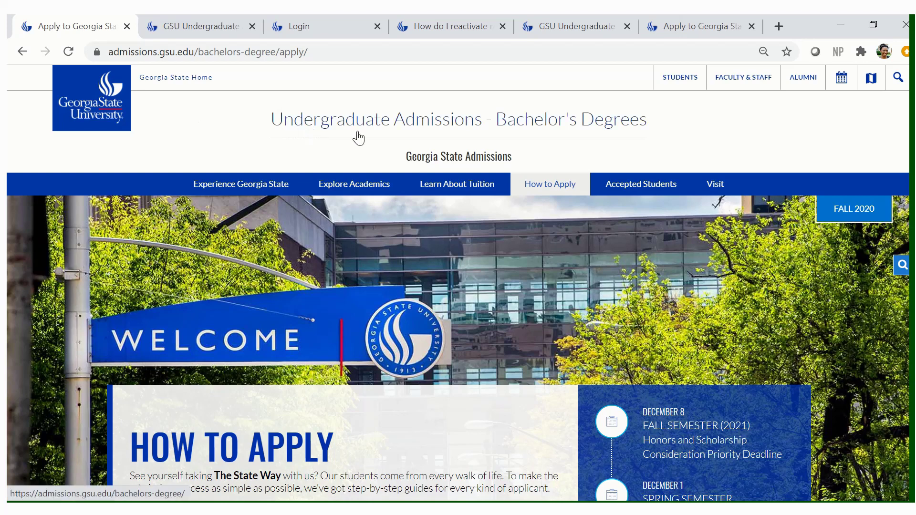
Display the How to Apply menu with its applicant types and Application Status topics.
mouse_move(525, 194)
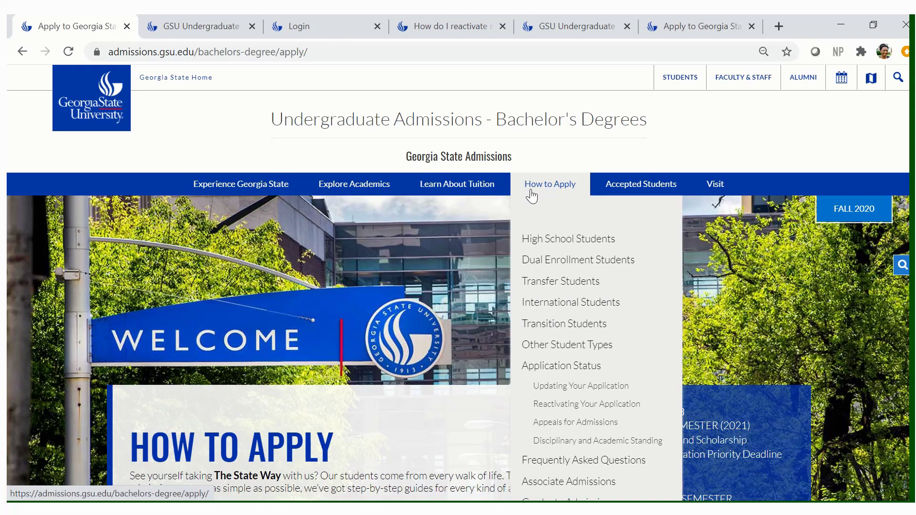
Open the 'How do I reactivate my application?' article via Reactivating Your Application.
left_click(566, 405)
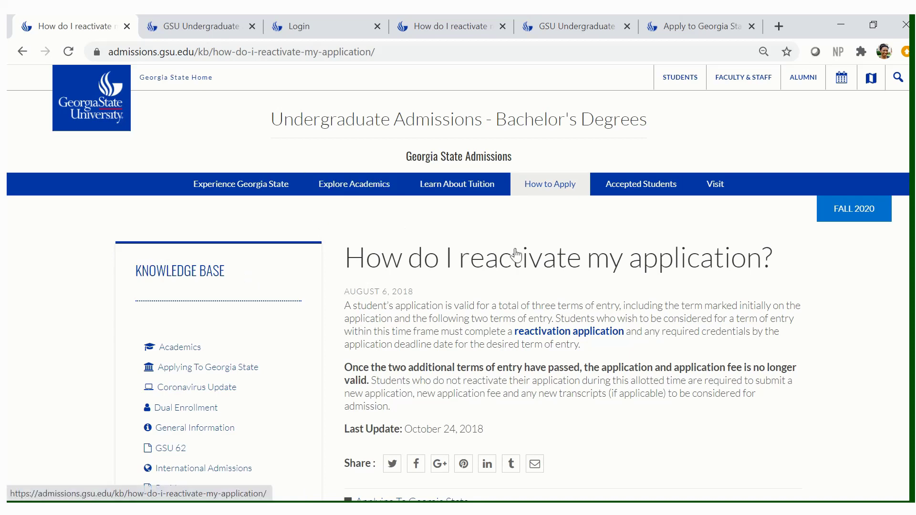
Start the reactivation application, answering Yes, not currently enrolled, and Yes, as a Reactivation Student.
left_click(561, 333)
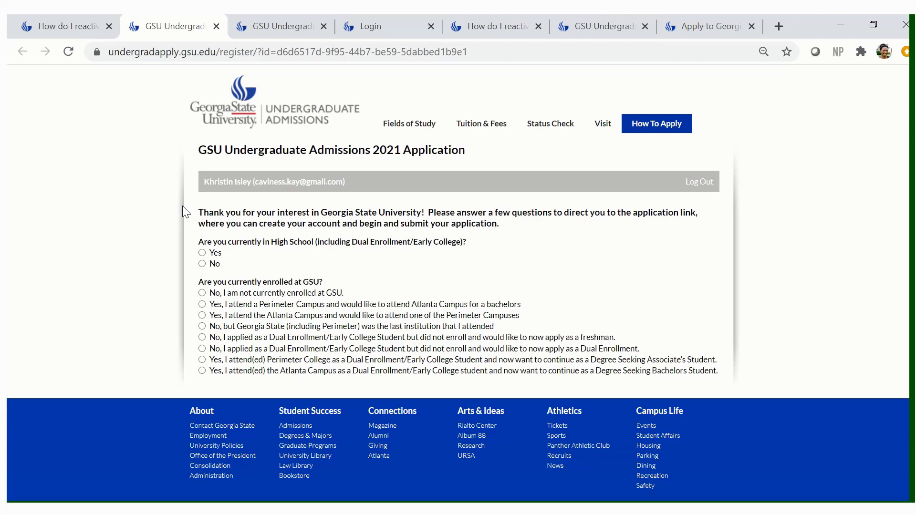
left_click(202, 254)
left_click(202, 293)
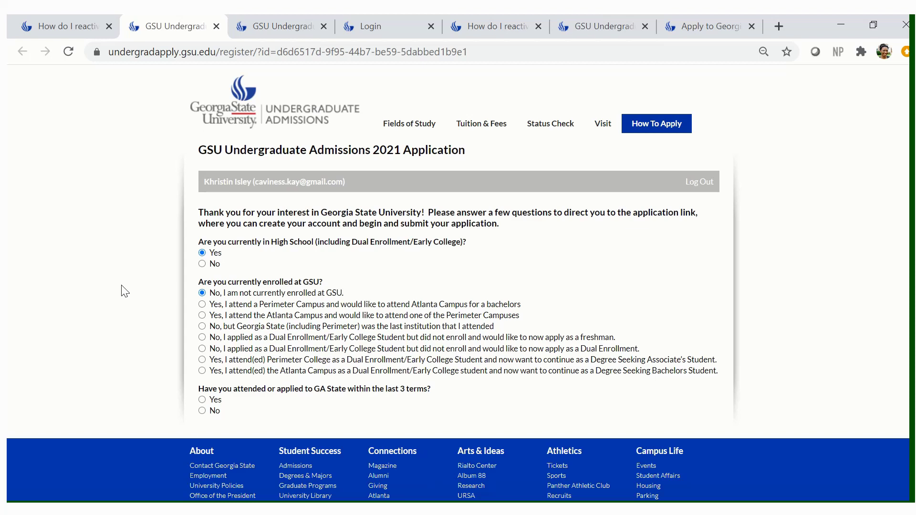
left_click(202, 400)
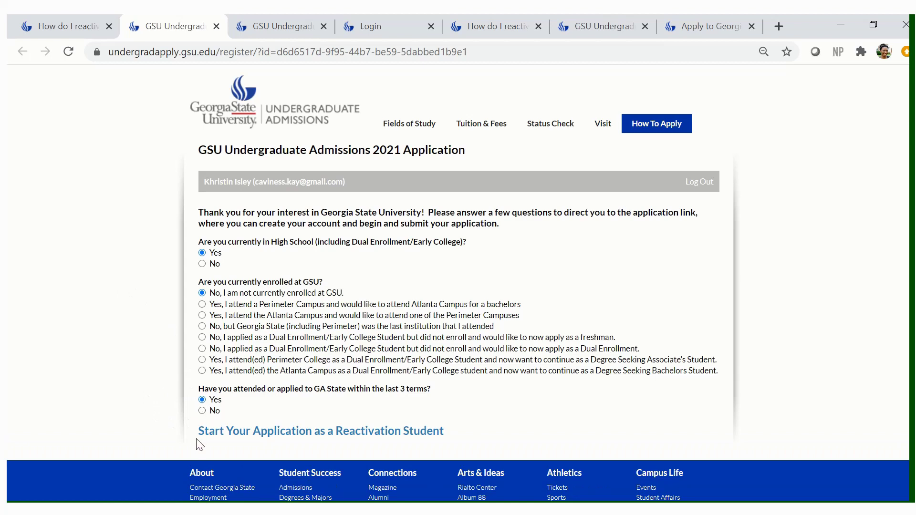
left_click(347, 433)
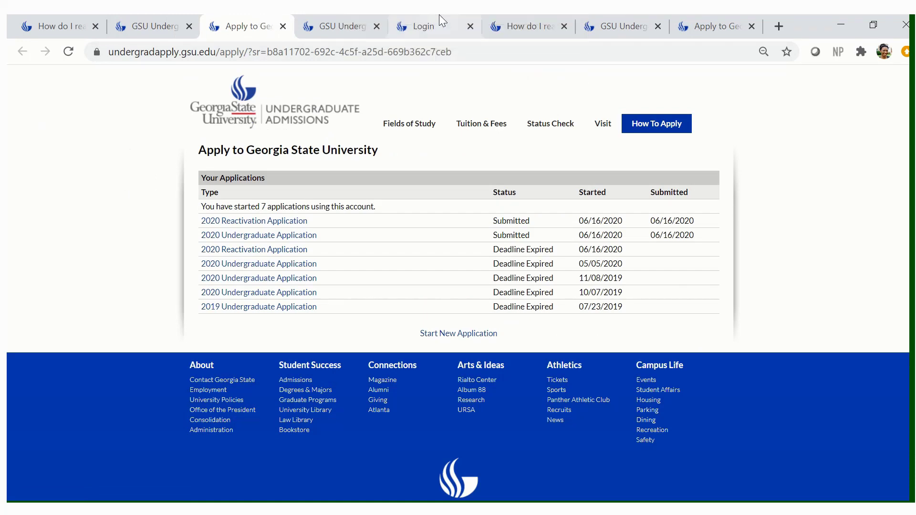
Close the extra Login tab and return to the Apply to Georgia State list of seven applications.
left_click(412, 35)
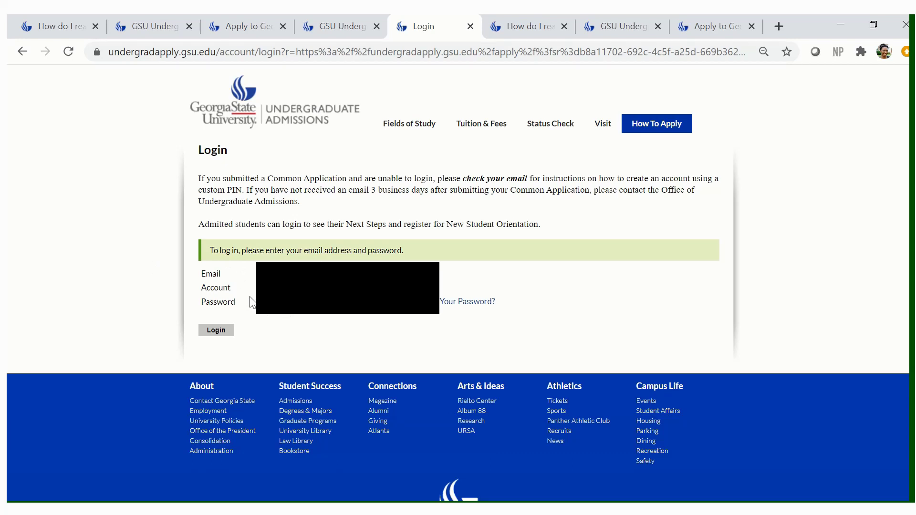
left_click(470, 26)
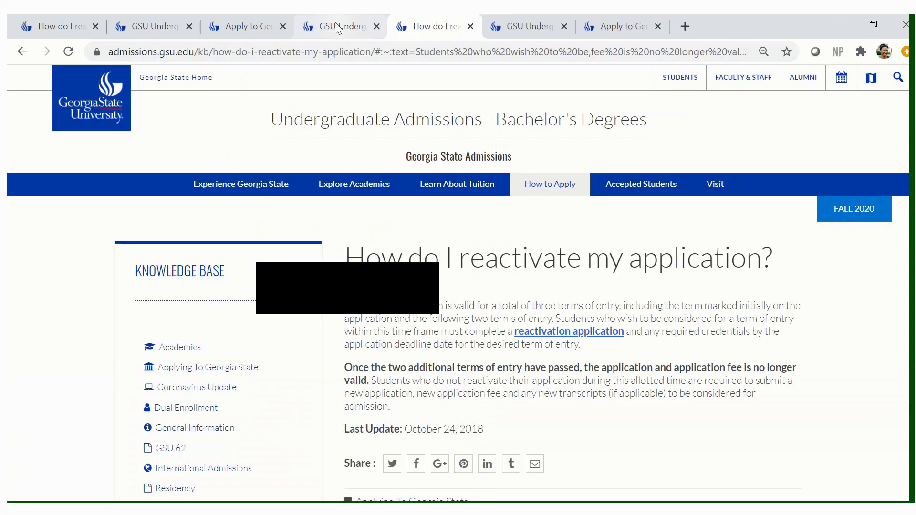
left_click(336, 28)
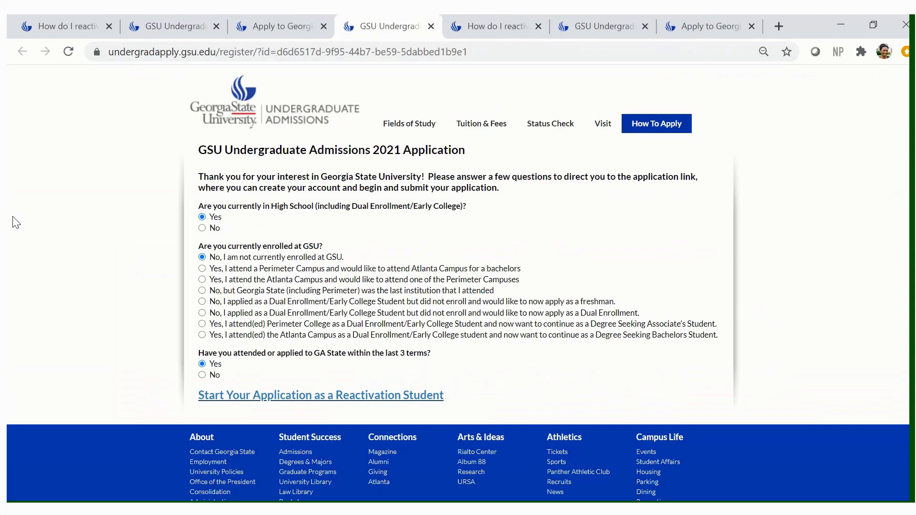
left_click(257, 19)
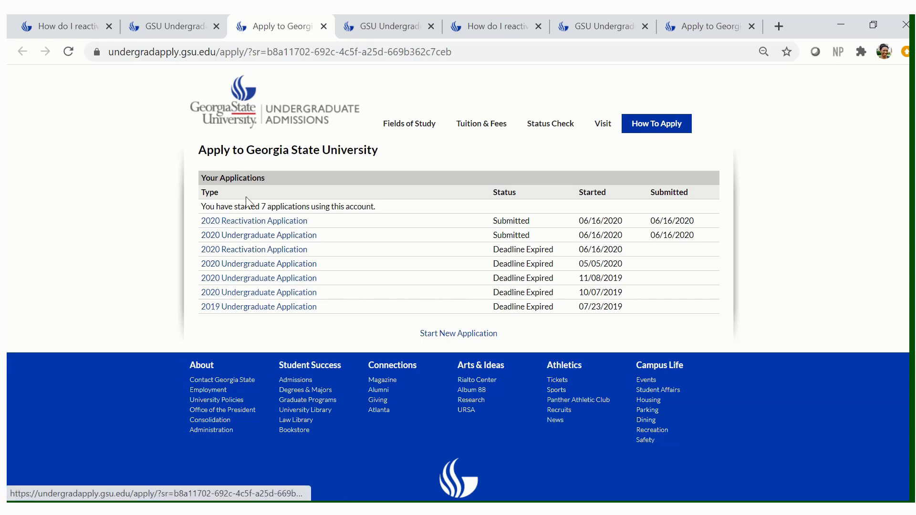
Create and open a new 2021 Reactivation Application, then continue past its instructions page.
left_click(444, 339)
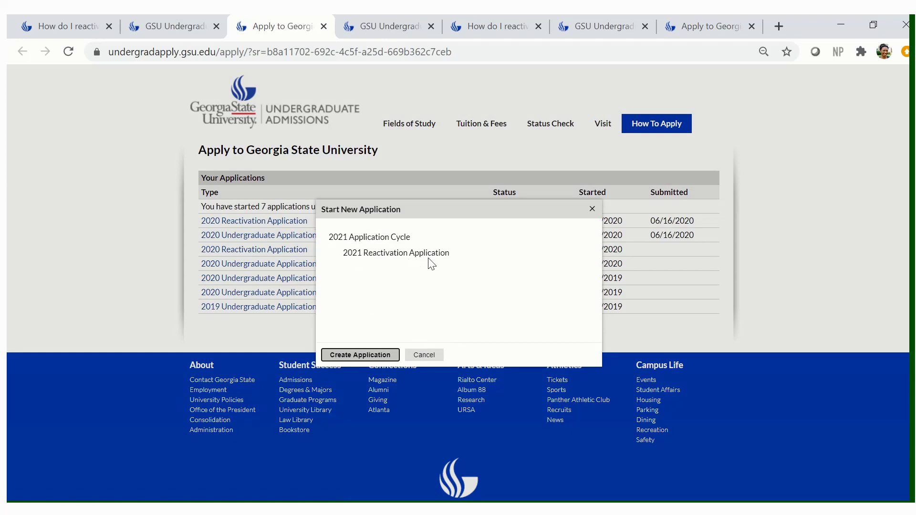
left_click(363, 356)
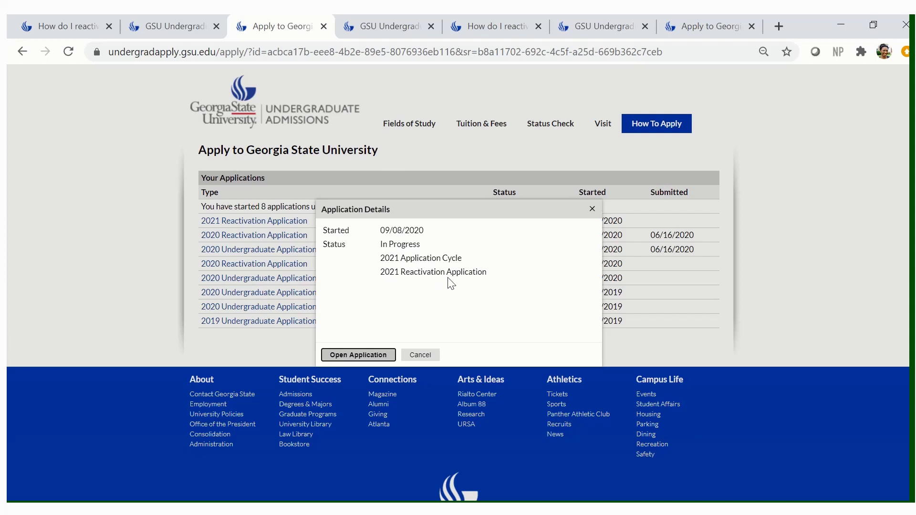
left_click(376, 357)
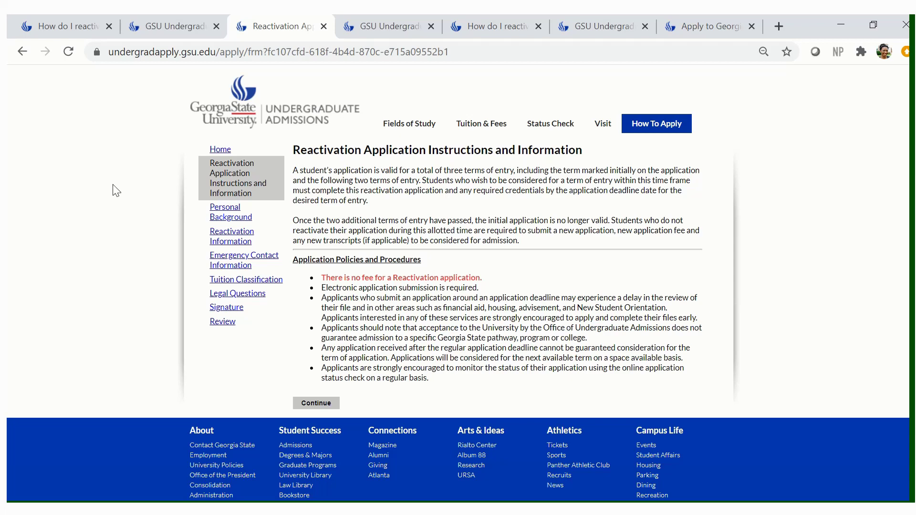
left_click(314, 402)
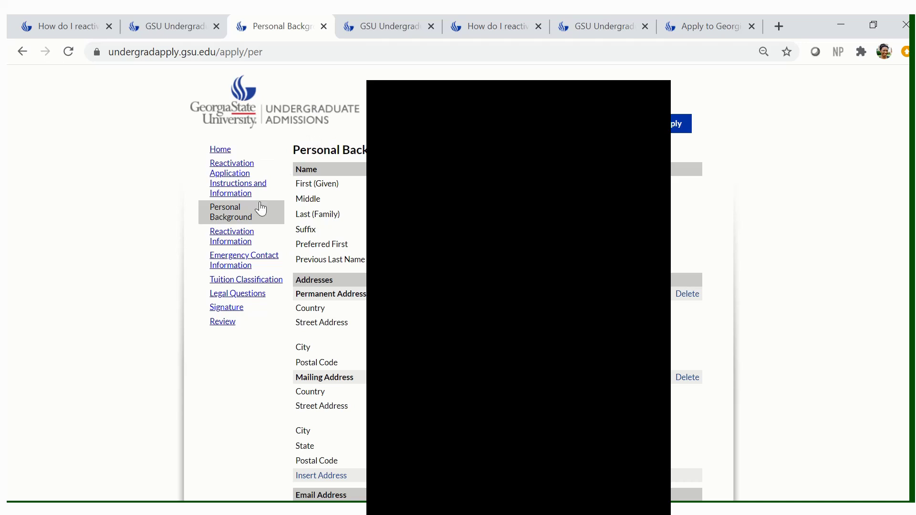
Scroll through the Personal Background form down to its Continue button.
scroll(363, 243, "down", 1)
scroll(364, 243, "down", 3)
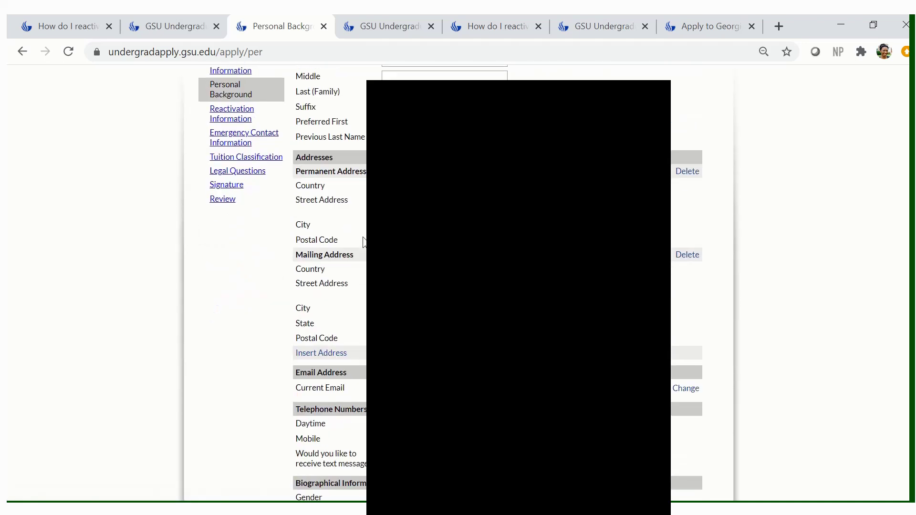
scroll(364, 242, "down", 6)
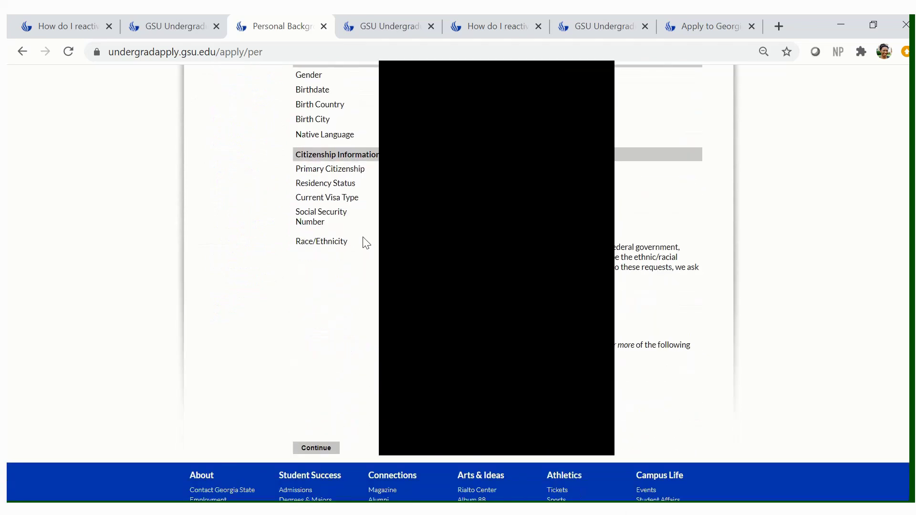
Move to Reactivation Information and pick Atlanta Campus (Bachelor's) and Freshman- Atlanta Campus student type.
left_click(316, 447)
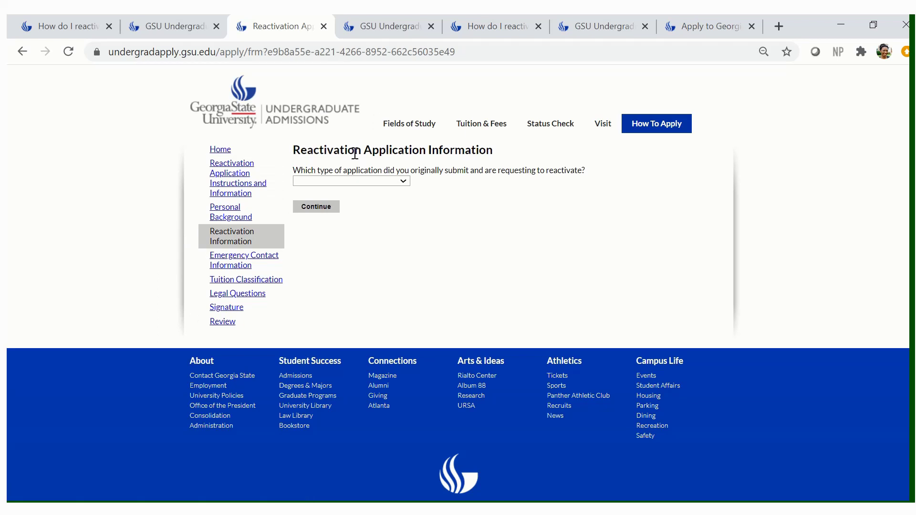
left_click(343, 184)
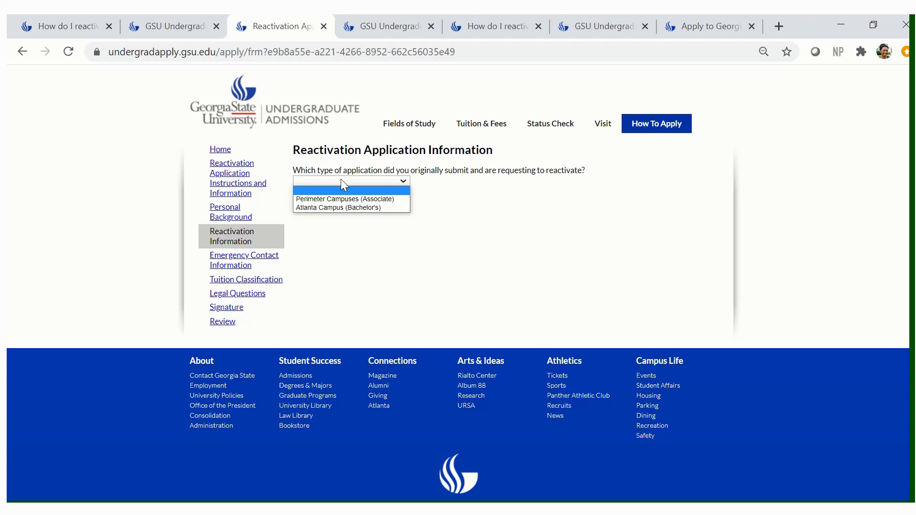
left_click(339, 208)
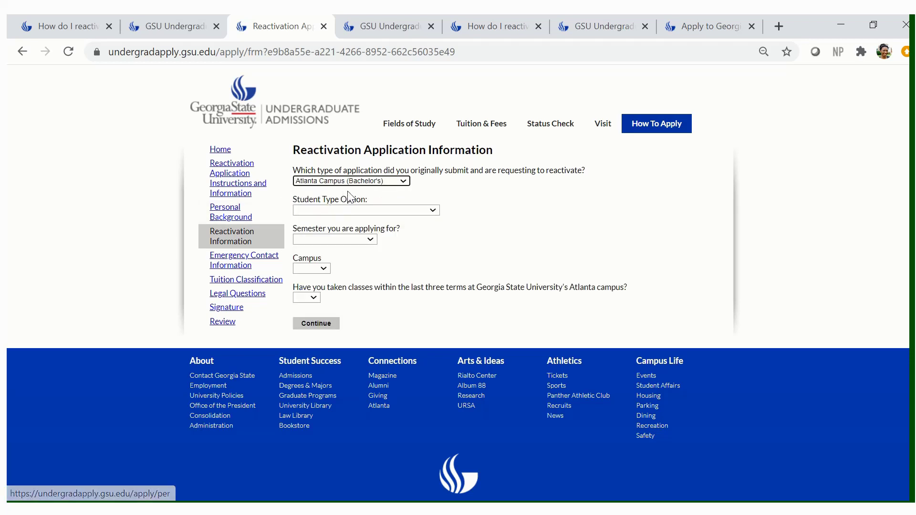
left_click(424, 209)
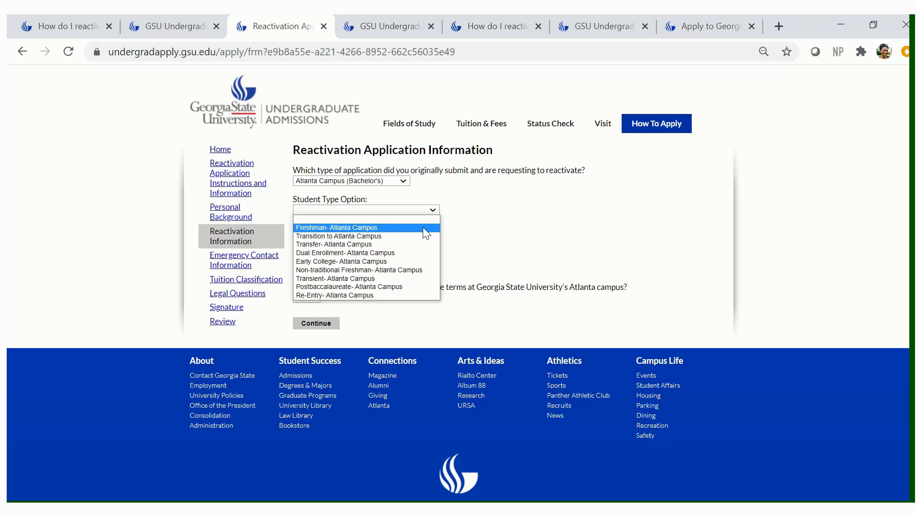
left_click(422, 227)
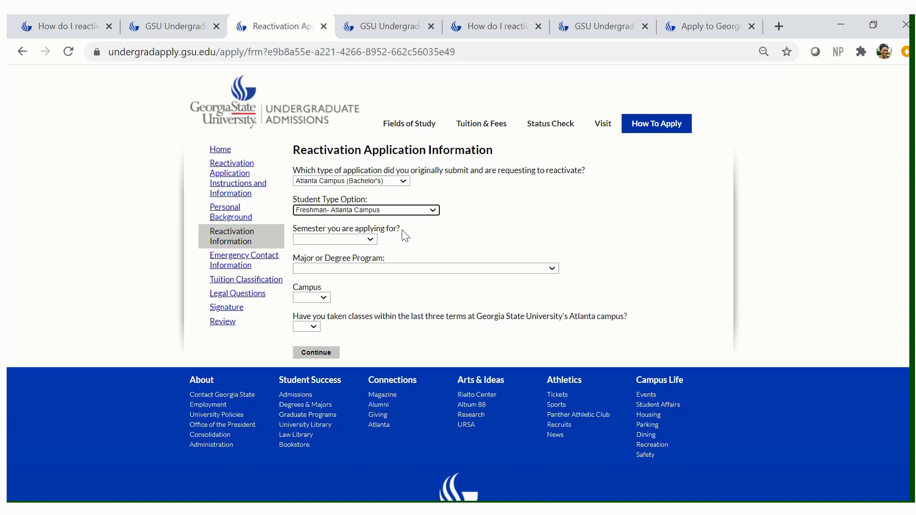
Set semester to Spring (January) 2021, major to Art, online classes No, campus Atlanta.
left_click(366, 239)
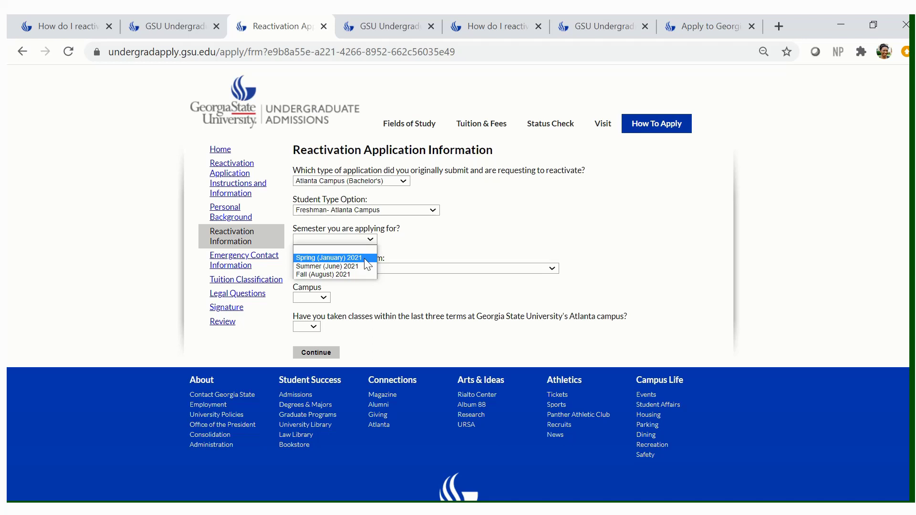
left_click(366, 262)
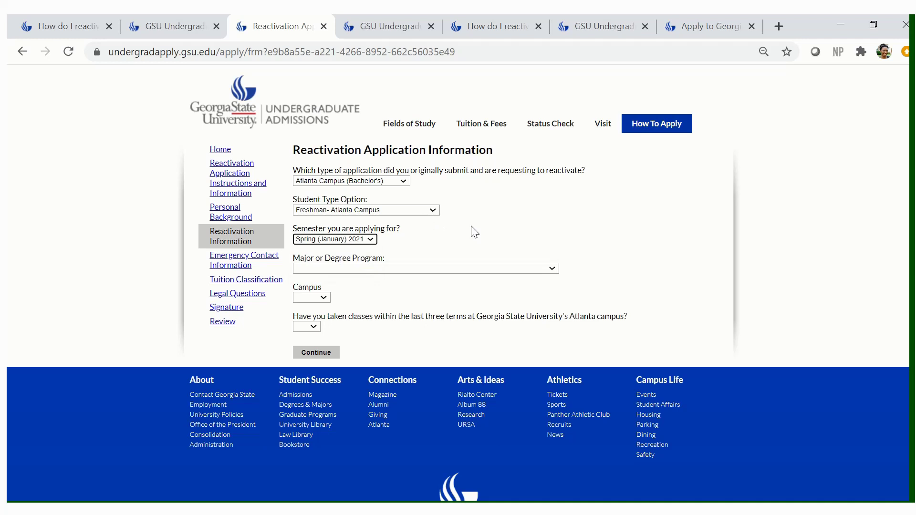
left_click(457, 270)
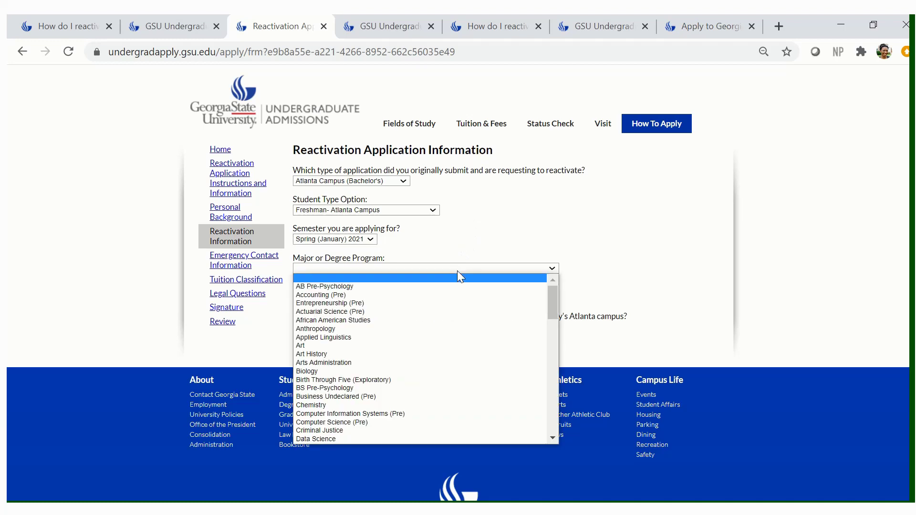
left_click(442, 354)
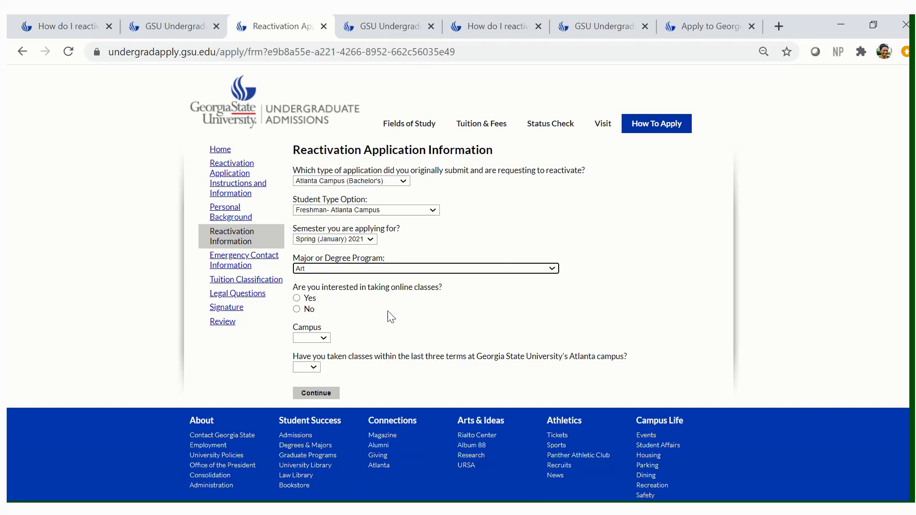
left_click(298, 311)
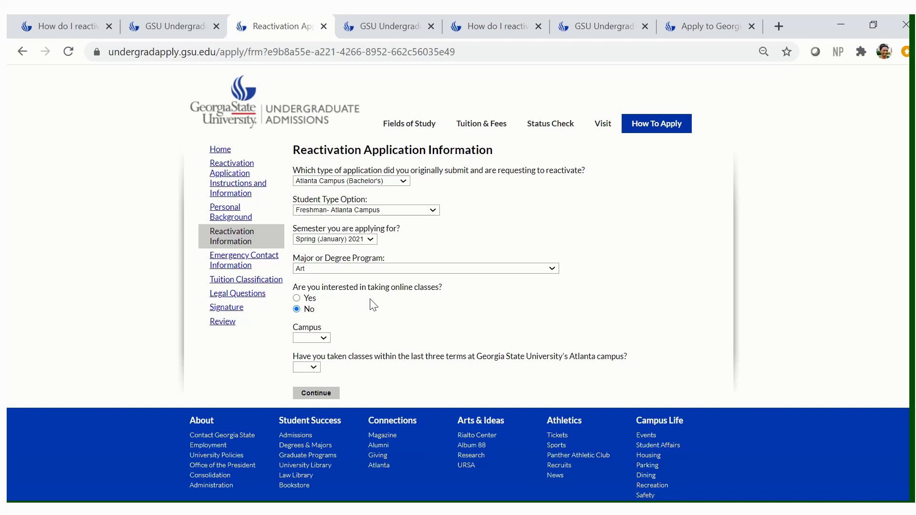
left_click(324, 339)
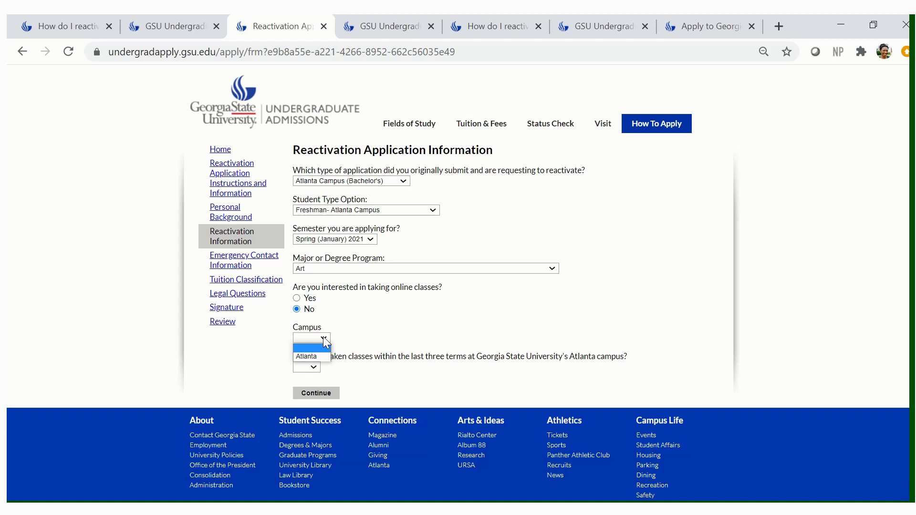
left_click(323, 358)
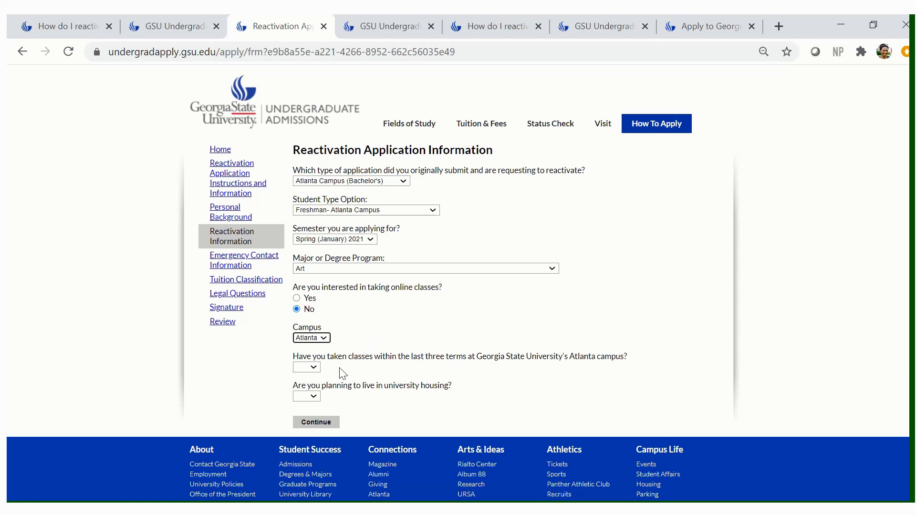
Answer No to recent classes at Atlanta and Yes to having submitted a new application.
left_click(307, 367)
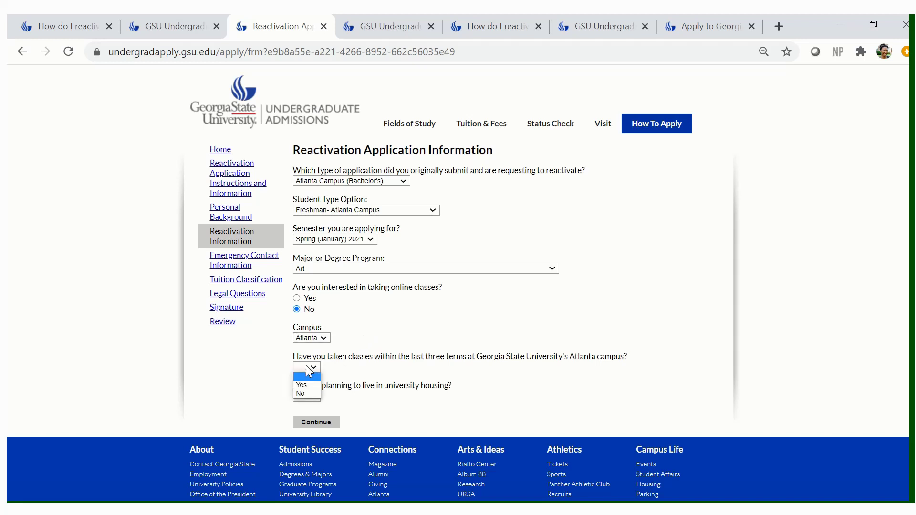
left_click(309, 394)
scroll(434, 341, "down", 1)
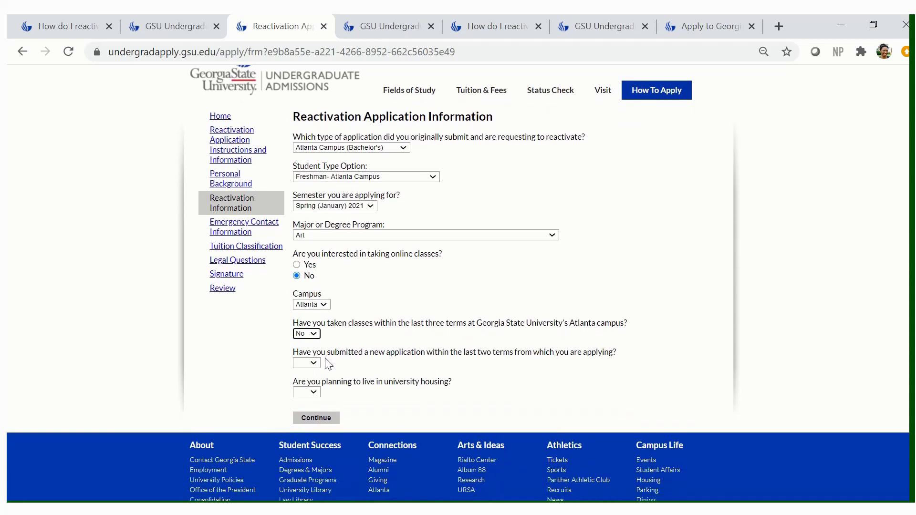
left_click(311, 364)
left_click(308, 380)
Choose College of the Arts, answer Yes to university housing, and save the section.
scroll(368, 374, "down", 2)
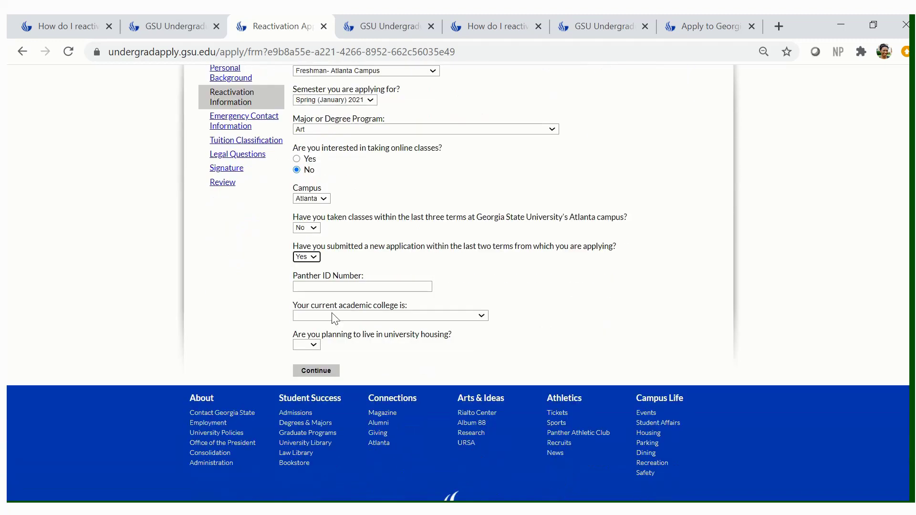
left_click(319, 286)
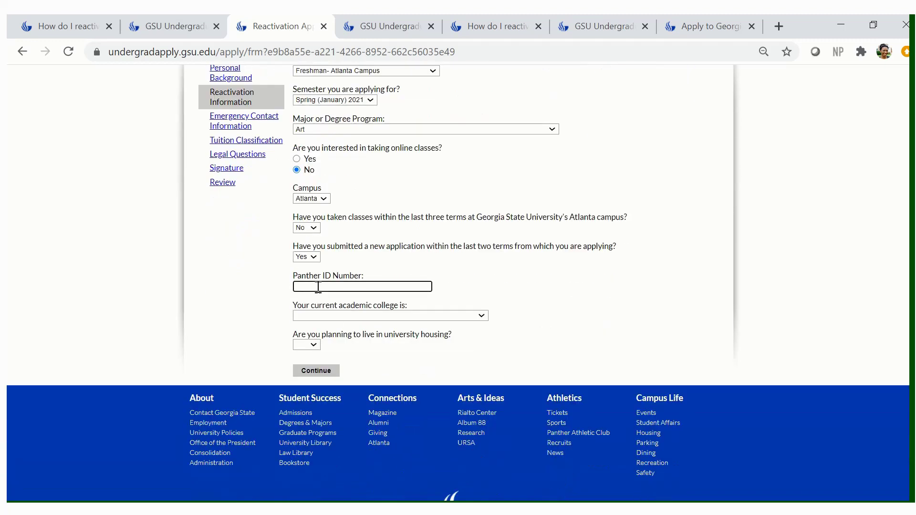
left_click(322, 319)
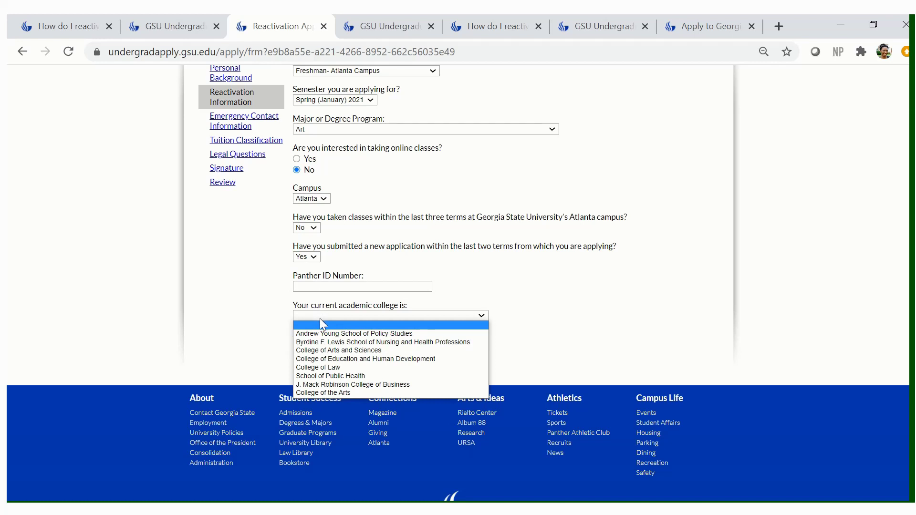
left_click(325, 393)
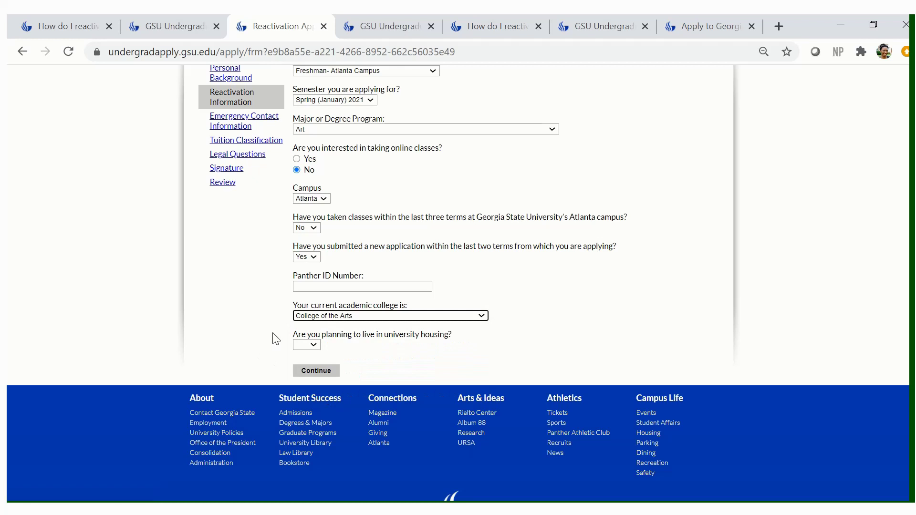
left_click(306, 344)
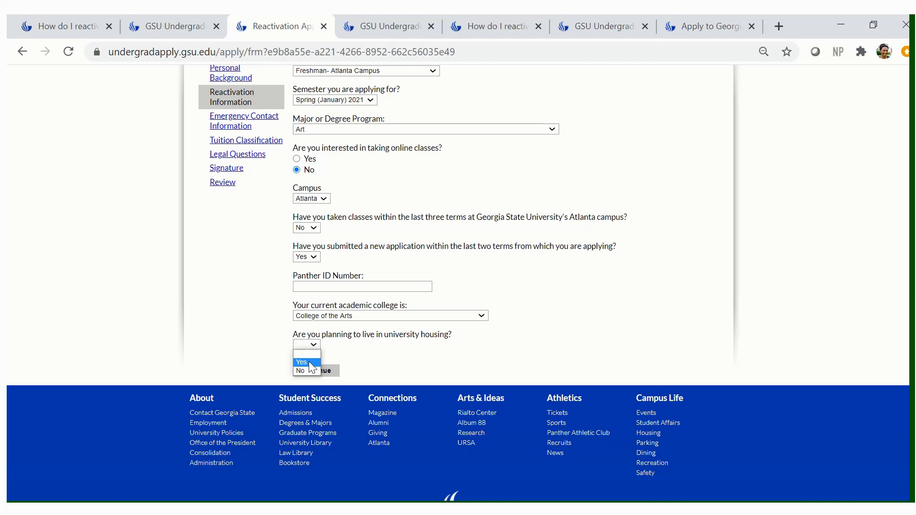
left_click(309, 364)
left_click(308, 369)
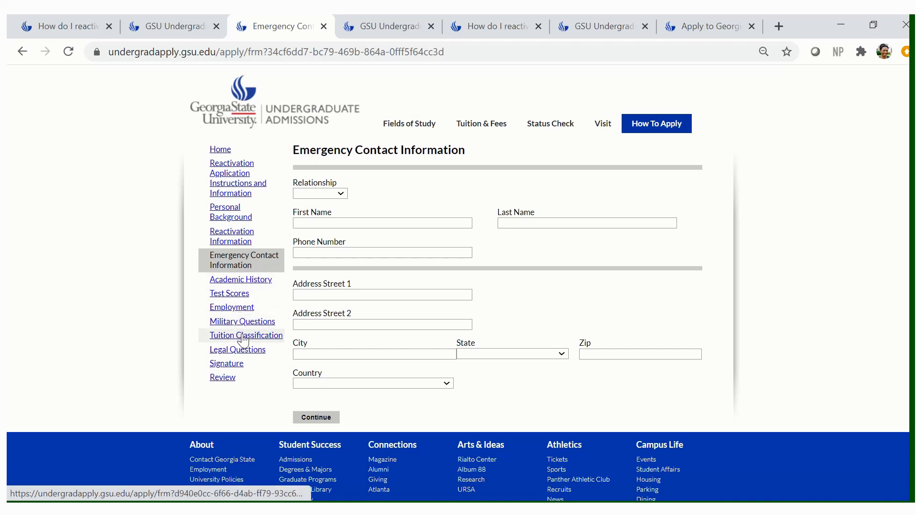
Open the Review page listing errors like missing emergency contact, DACA and legal questions.
left_click(233, 379)
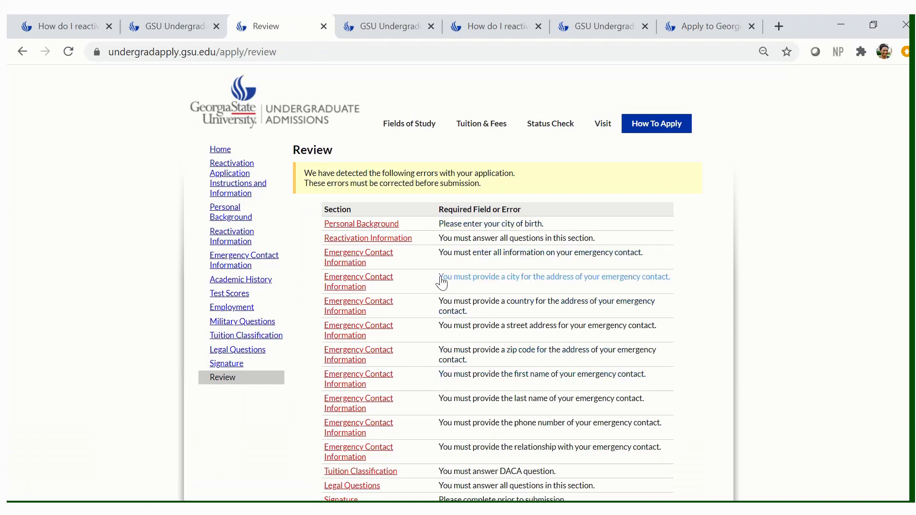
Scroll through the Review page to confirm only the Signature warning remains.
scroll(442, 283, "down", 3)
scroll(440, 281, "up", 2)
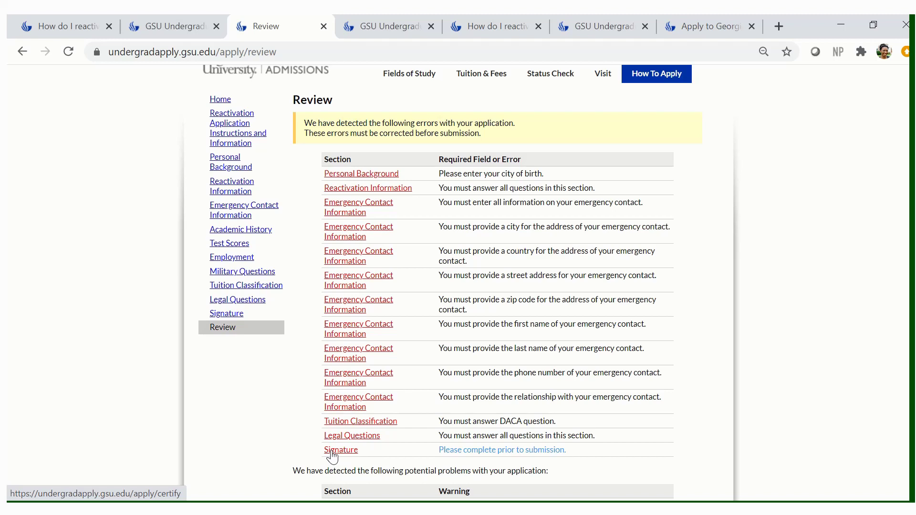
scroll(329, 453, "down", 5)
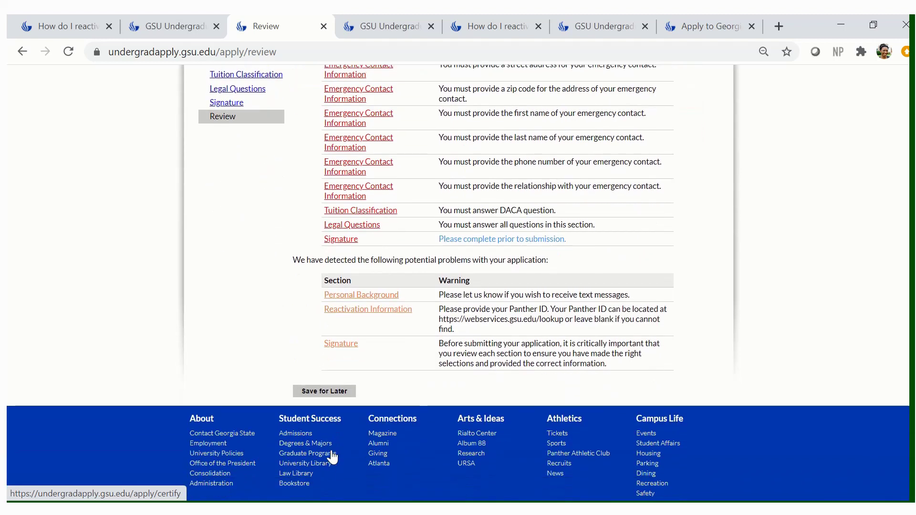
scroll(327, 377, "up", 1)
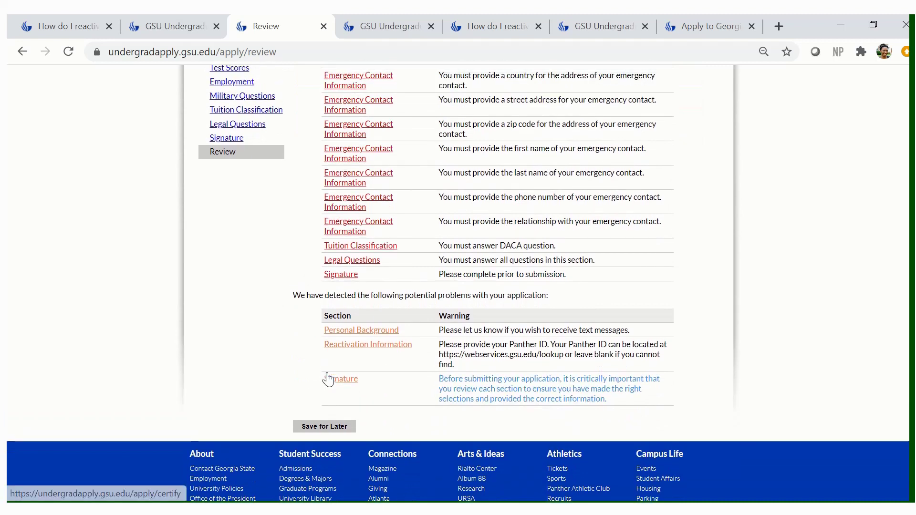
scroll(327, 379, "up", 1)
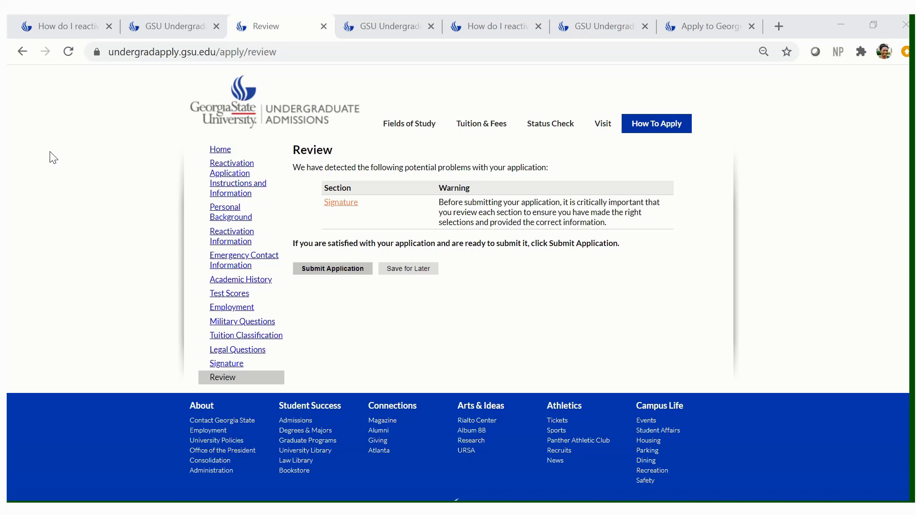
Submit the 2021 reactivation application and confirm the submission in the browser dialog.
left_click(320, 270)
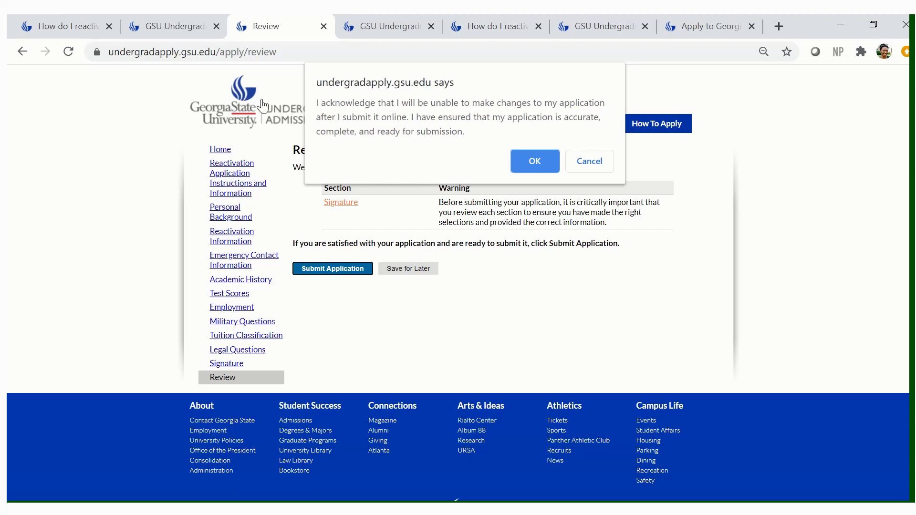
left_click(548, 161)
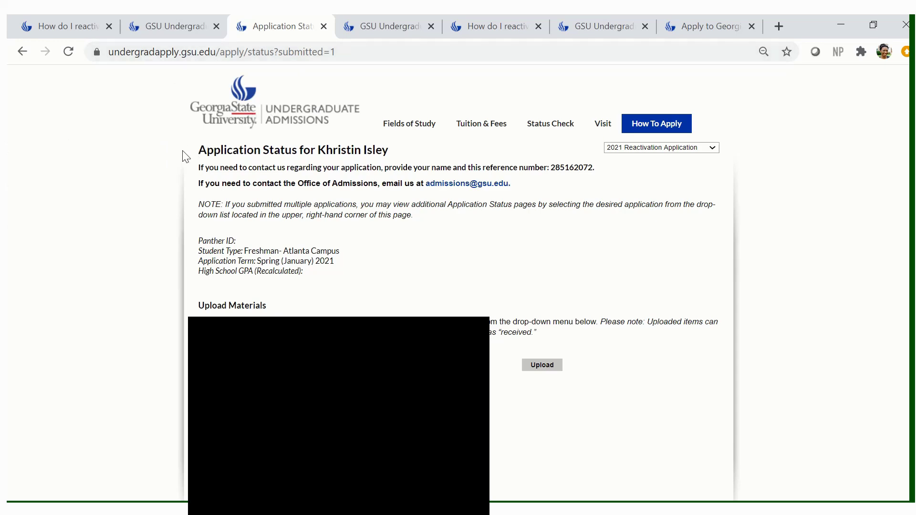
scroll(186, 156, "down", 2)
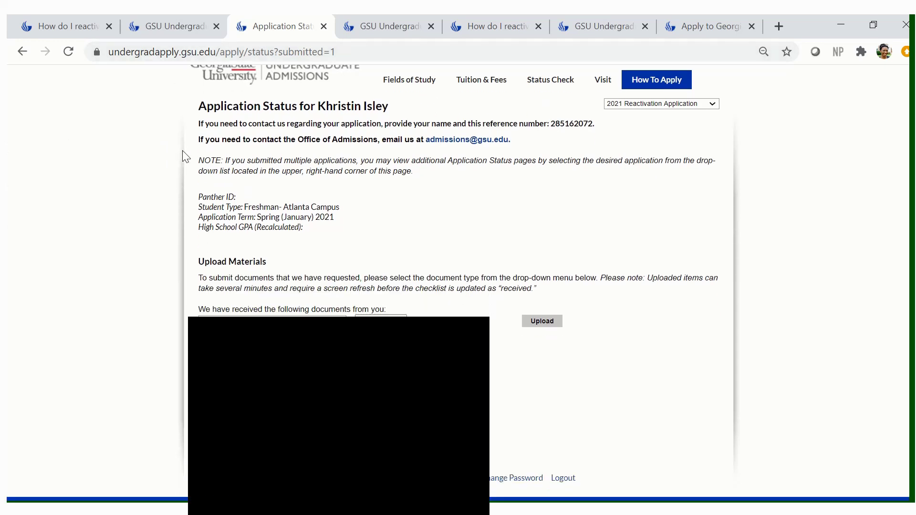